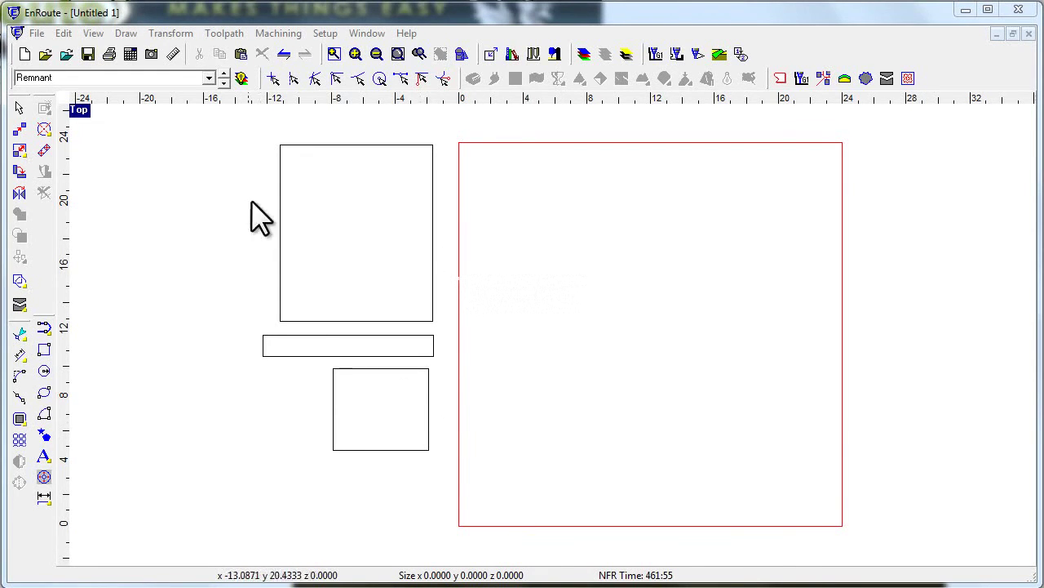
- Nest two copies of each of the three parts onto the 24 x 24 plate with a 0.05 gap
{"action": "left_click_drag", "start_coordinate": [239, 131], "coordinate": [451, 467]}
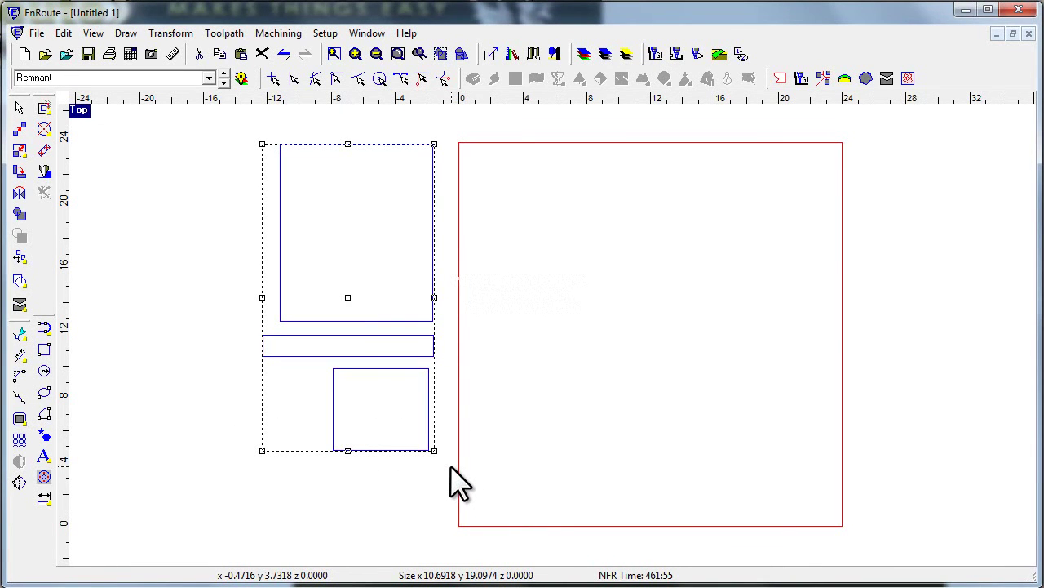
{"action": "left_click", "coordinate": [885, 79]}
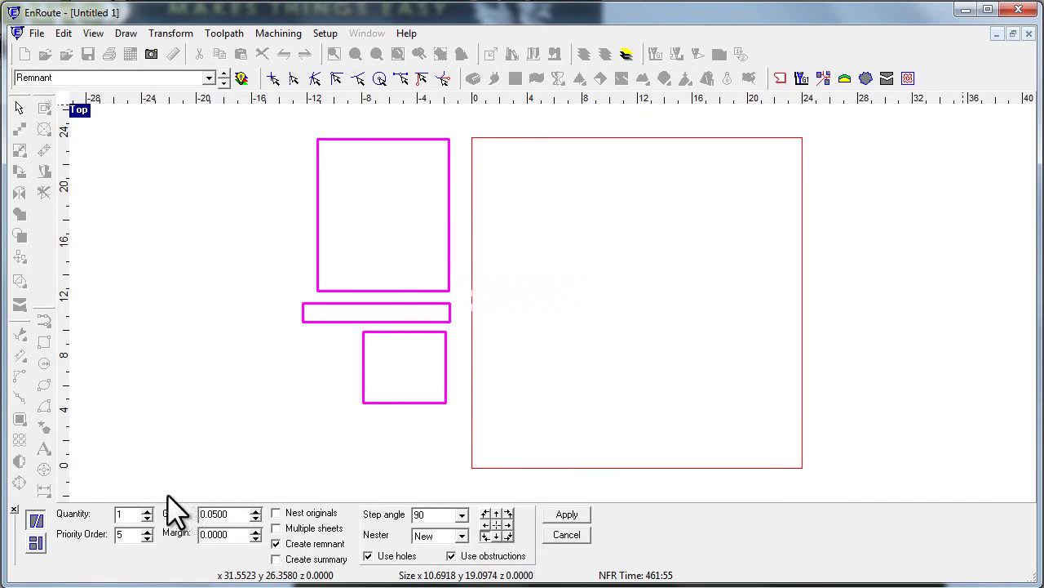
{"action": "left_click", "coordinate": [147, 510]}
{"action": "left_click", "coordinate": [567, 515]}
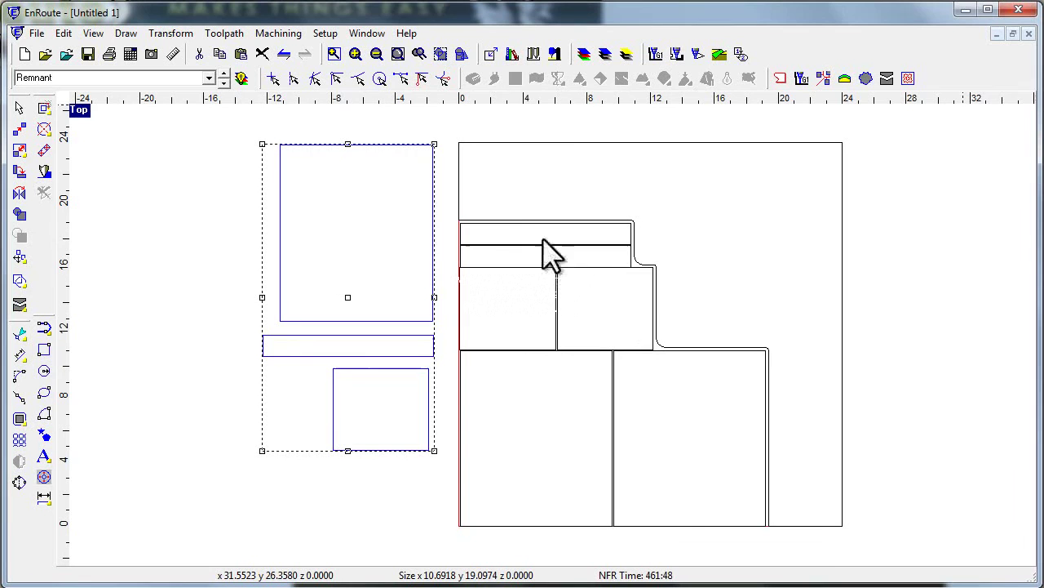
- Turn the unused L-shaped area around the nested parts into a red remnant outline
{"action": "left_click", "coordinate": [518, 222]}
{"action": "left_click", "coordinate": [518, 220], "text": "shift"}
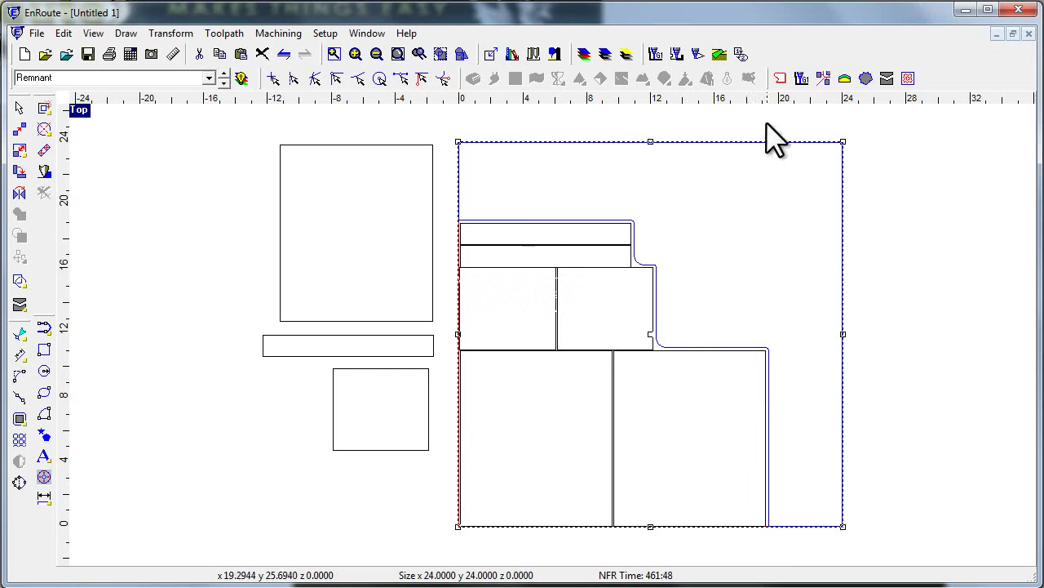
{"action": "left_click", "coordinate": [779, 79]}
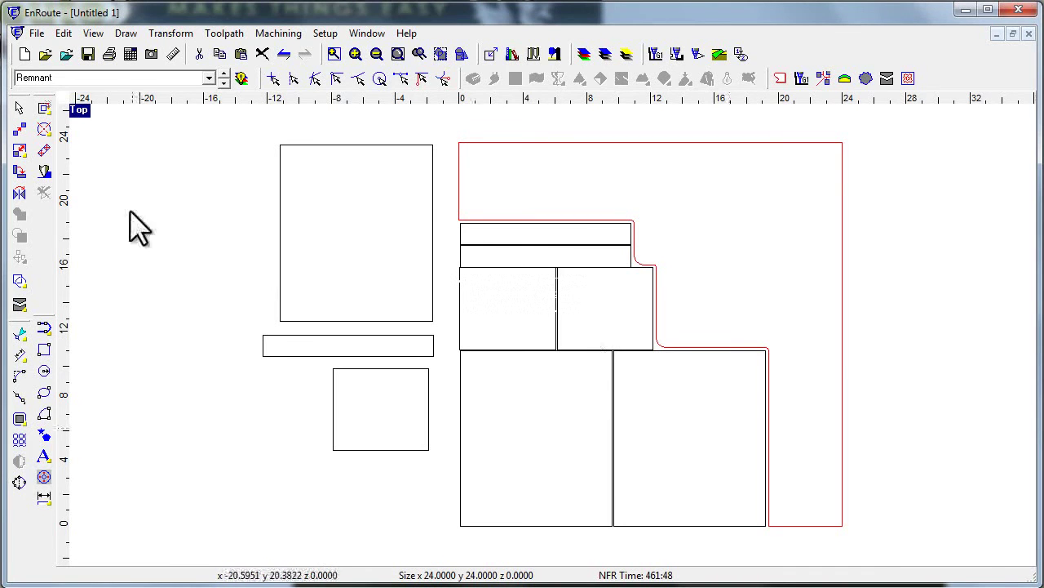
- Set up a nest for the thin strip alone, excluding the small square
{"action": "left_click_drag", "start_coordinate": [226, 129], "coordinate": [445, 469]}
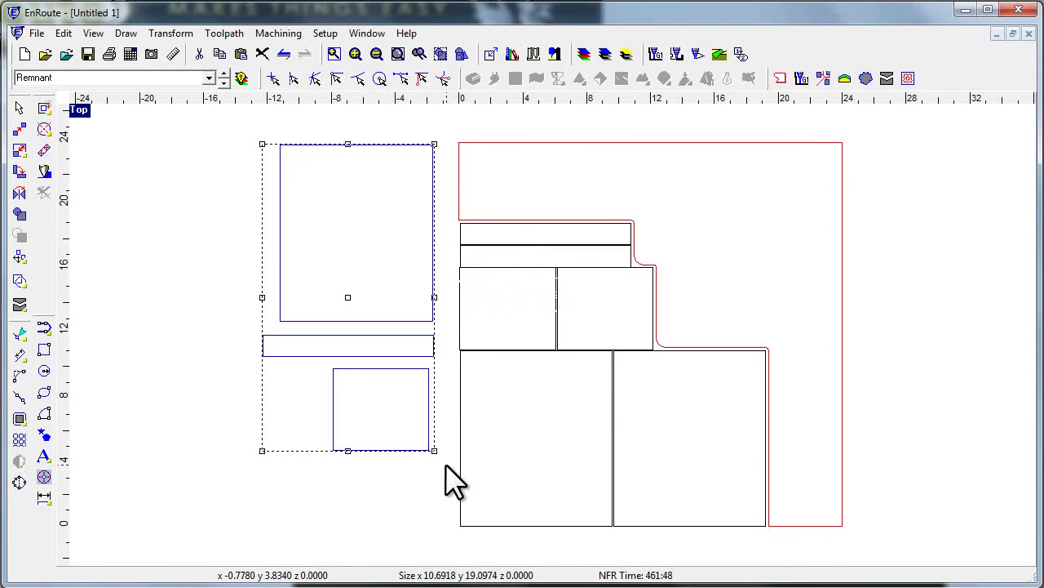
{"action": "left_click", "coordinate": [888, 79]}
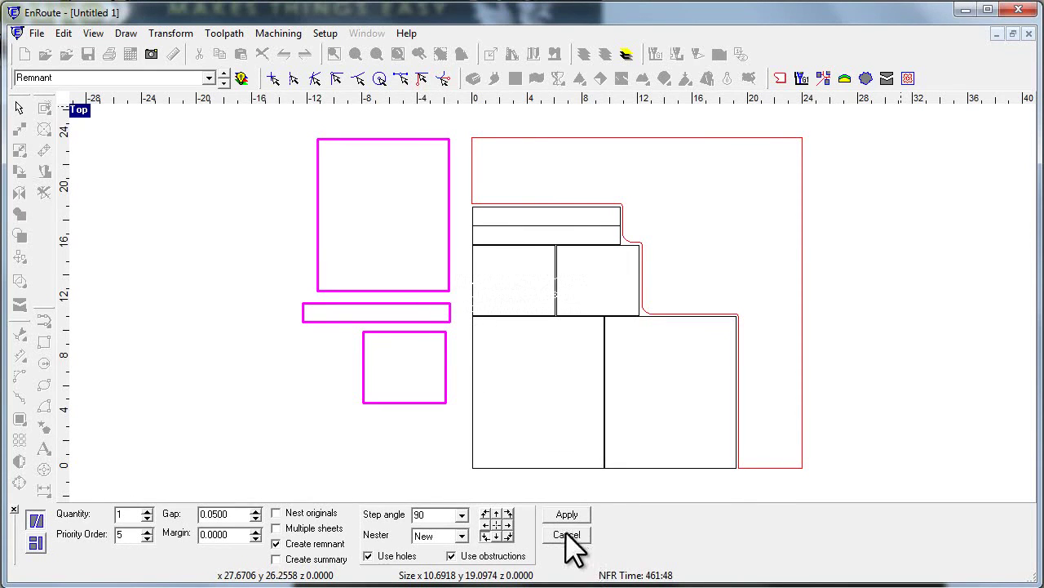
{"action": "left_click", "coordinate": [567, 535]}
{"action": "left_click", "coordinate": [169, 417]}
{"action": "left_click_drag", "start_coordinate": [200, 310], "coordinate": [457, 485]}
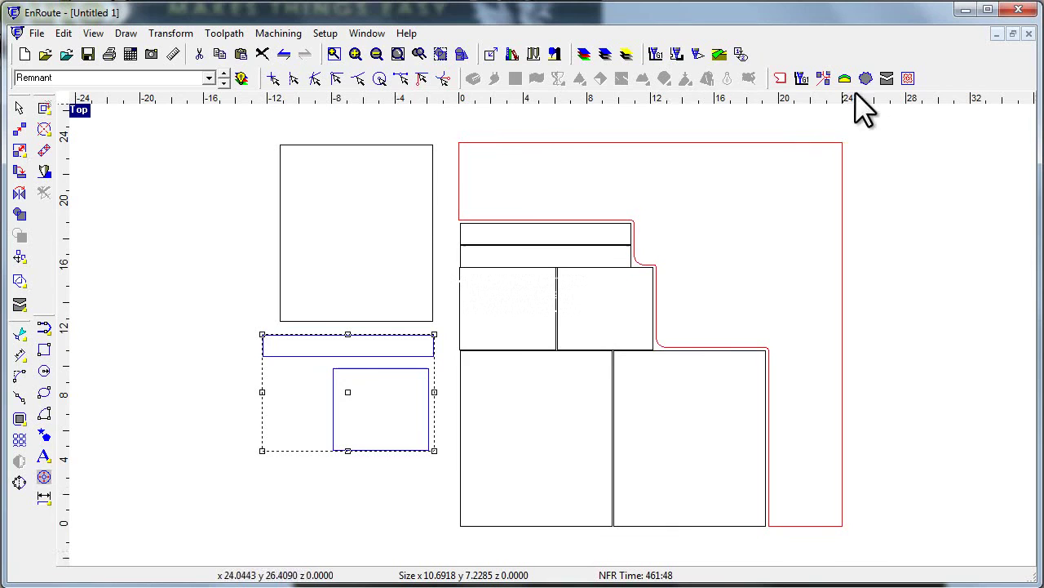
{"action": "left_click", "coordinate": [887, 78]}
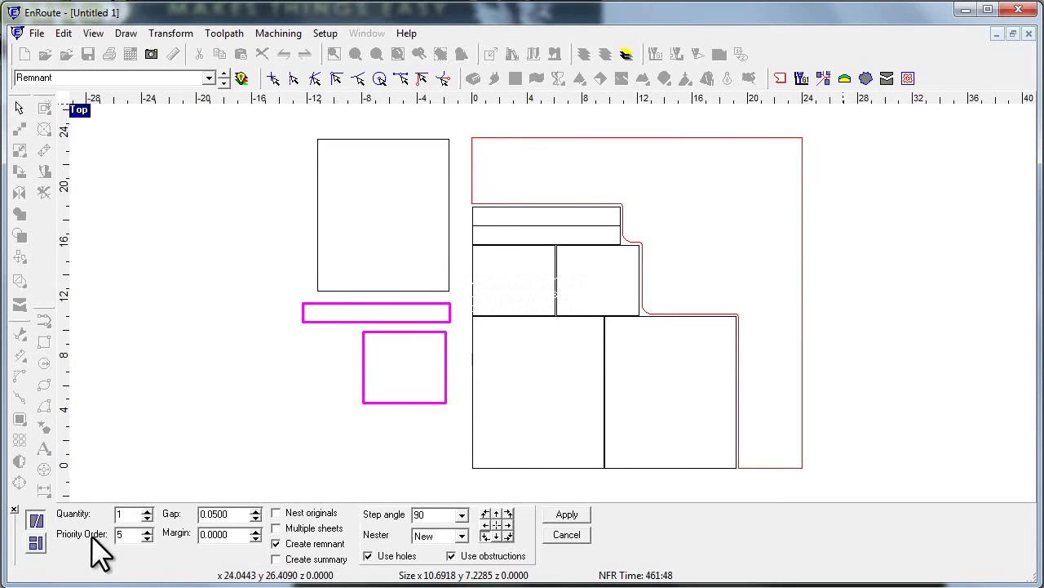
{"action": "left_click", "coordinate": [388, 402]}
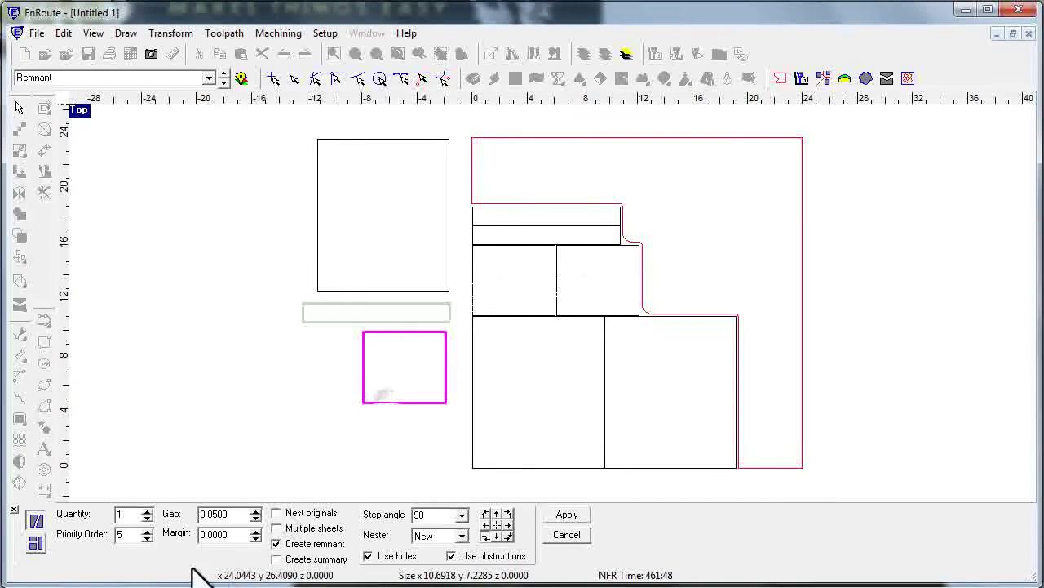
{"action": "left_click", "coordinate": [327, 314]}
- Set the thin strip's nesting quantity to 7 and its priority order to 1
{"action": "left_click", "coordinate": [147, 517]}
{"action": "left_click", "coordinate": [147, 517]}
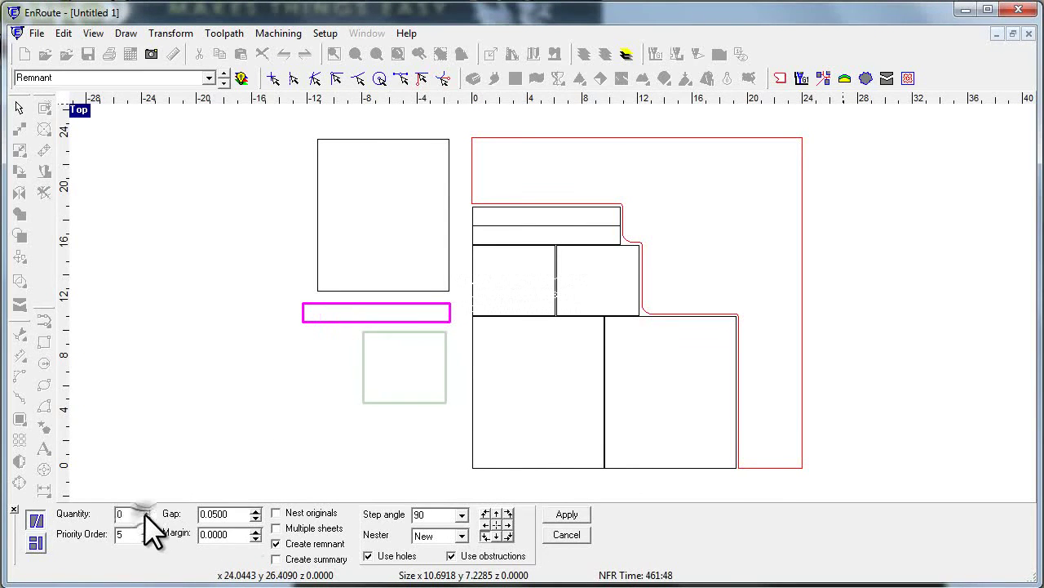
{"action": "left_click", "coordinate": [147, 517]}
{"action": "left_click", "coordinate": [147, 517]}
{"action": "left_click", "coordinate": [147, 518]}
{"action": "left_click", "coordinate": [147, 518]}
{"action": "left_click", "coordinate": [148, 512]}
{"action": "left_click", "coordinate": [148, 512]}
{"action": "left_click", "coordinate": [146, 538]}
{"action": "left_click", "coordinate": [146, 538]}
{"action": "left_click", "coordinate": [146, 538]}
{"action": "left_click", "coordinate": [146, 538]}
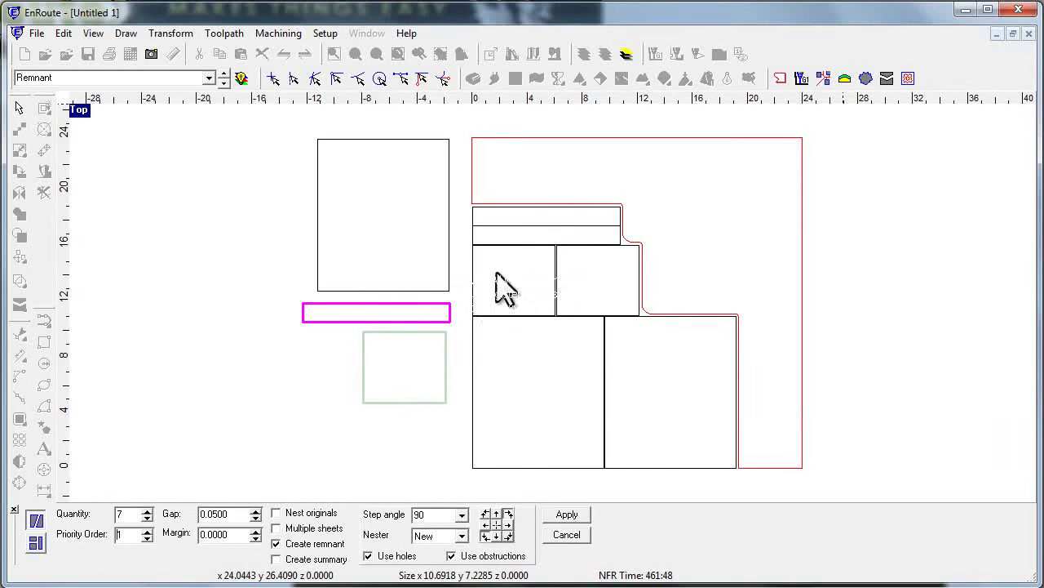
- Nest seven strips into the remnant's upper-right and re-outline the leftover space as a smaller remnant
{"action": "left_click", "coordinate": [566, 514]}
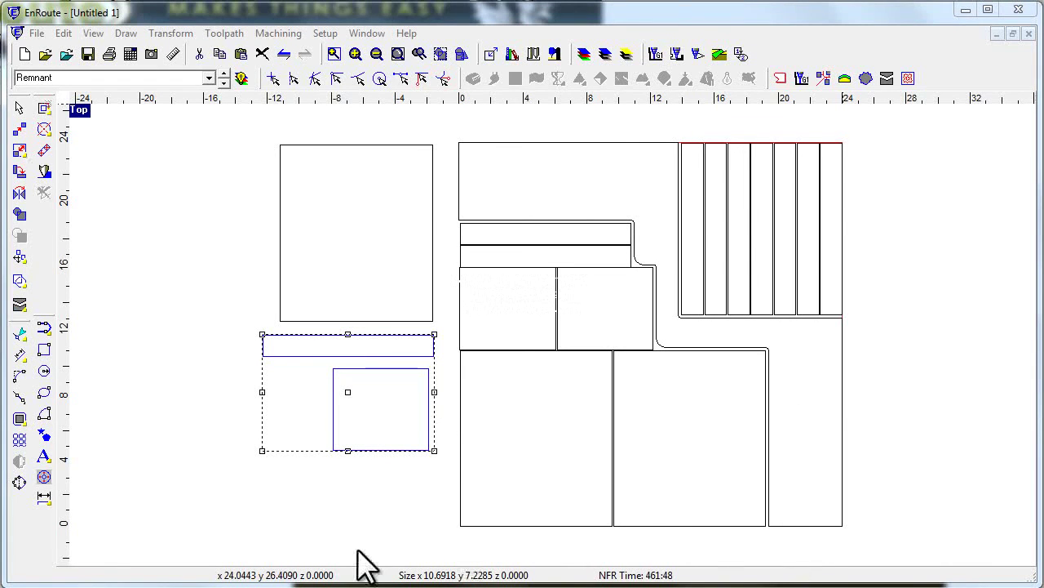
{"action": "left_click", "coordinate": [117, 449]}
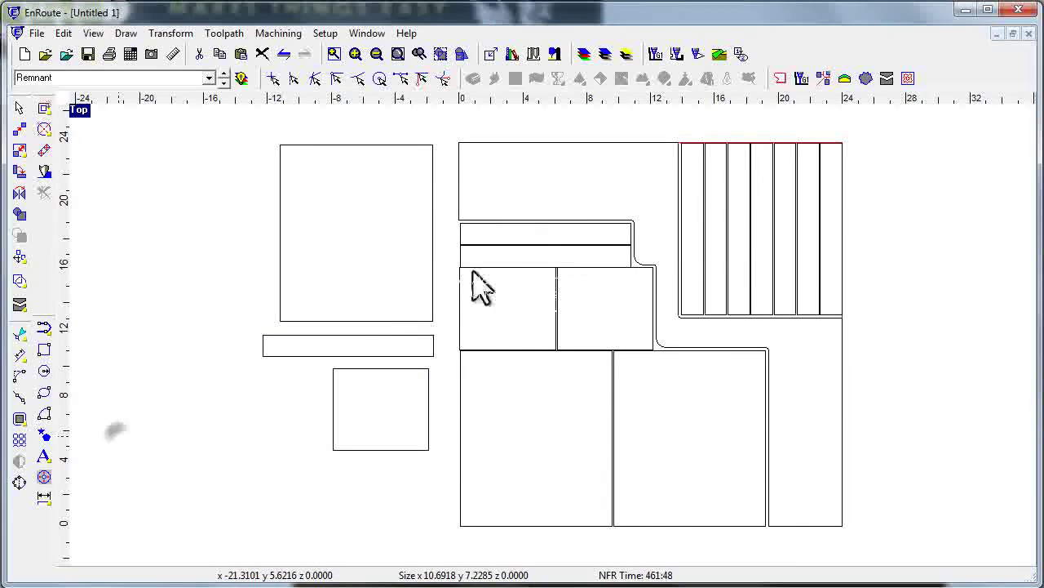
{"action": "left_click", "coordinate": [459, 182]}
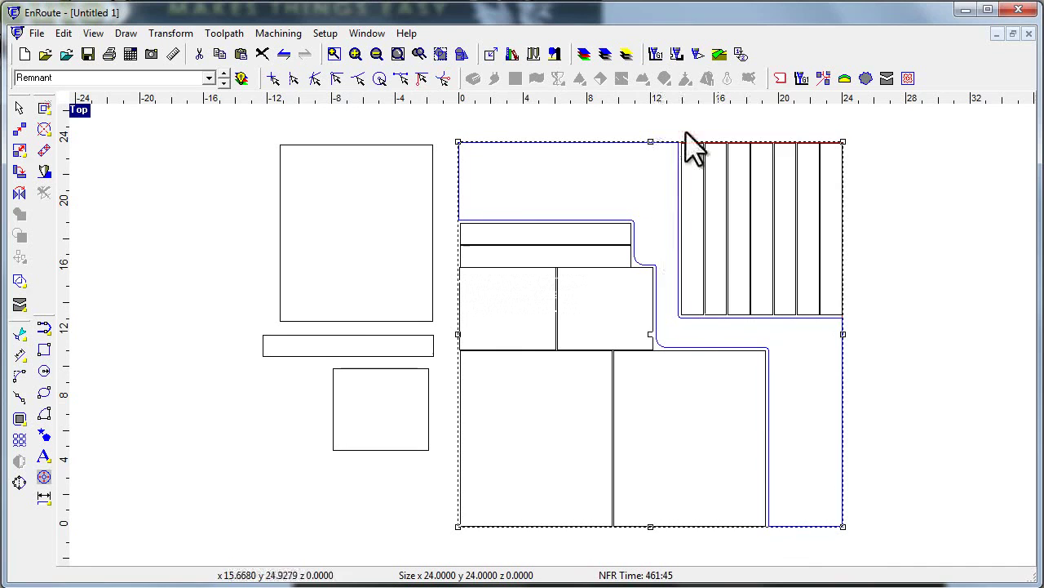
{"action": "left_click", "coordinate": [778, 79]}
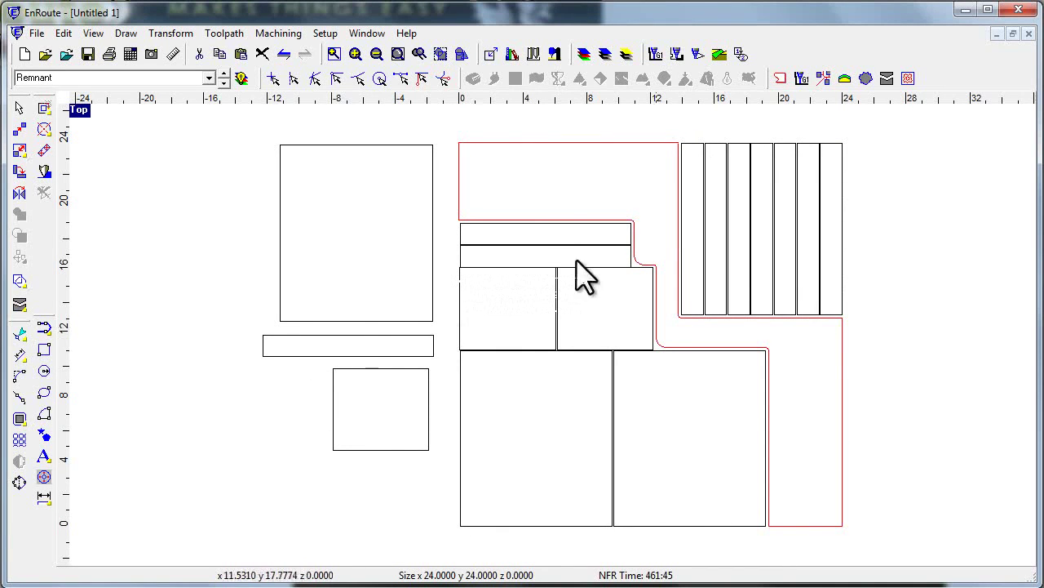
- Nest six more thin strips into the smaller remnant's top edge, right column and lower-right gaps
{"action": "left_click", "coordinate": [306, 334]}
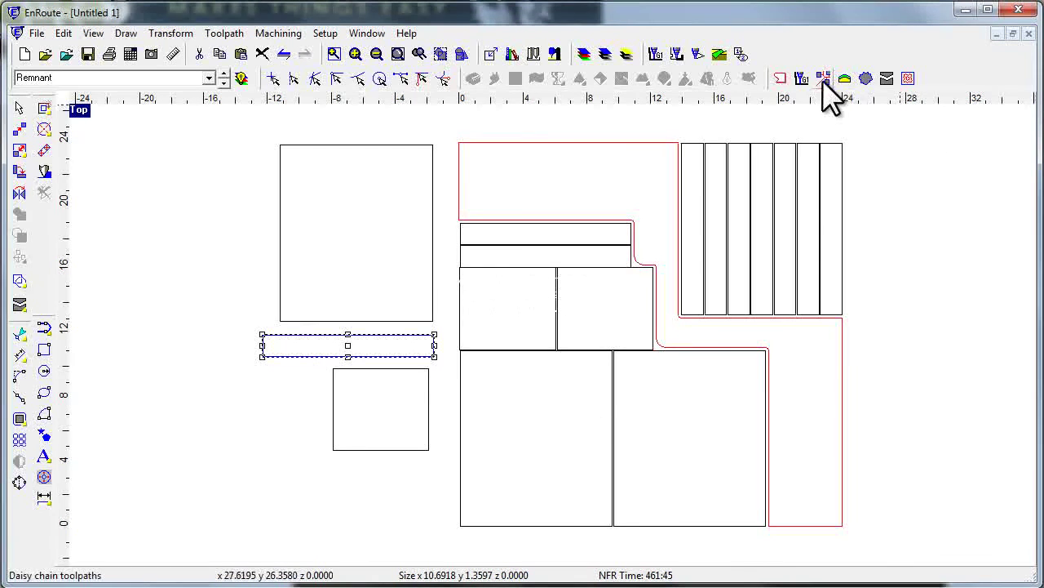
{"action": "left_click", "coordinate": [881, 80]}
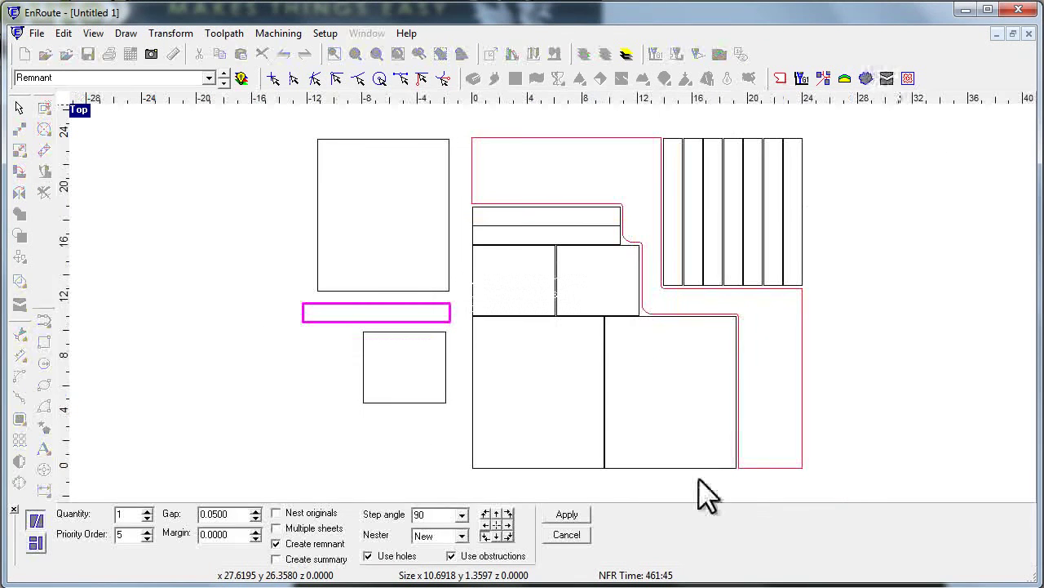
{"action": "left_click", "coordinate": [147, 510]}
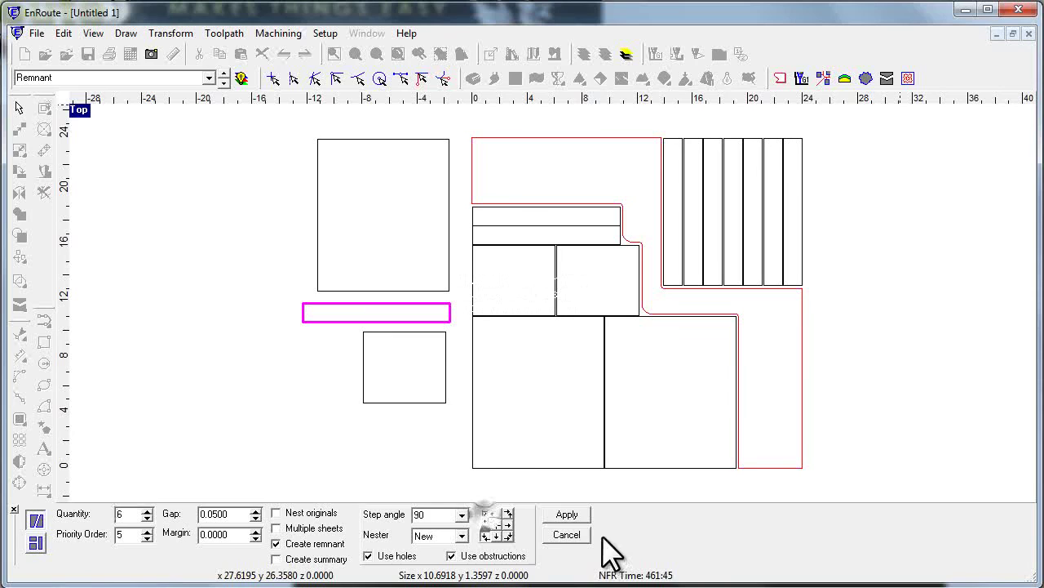
{"action": "left_click", "coordinate": [570, 515]}
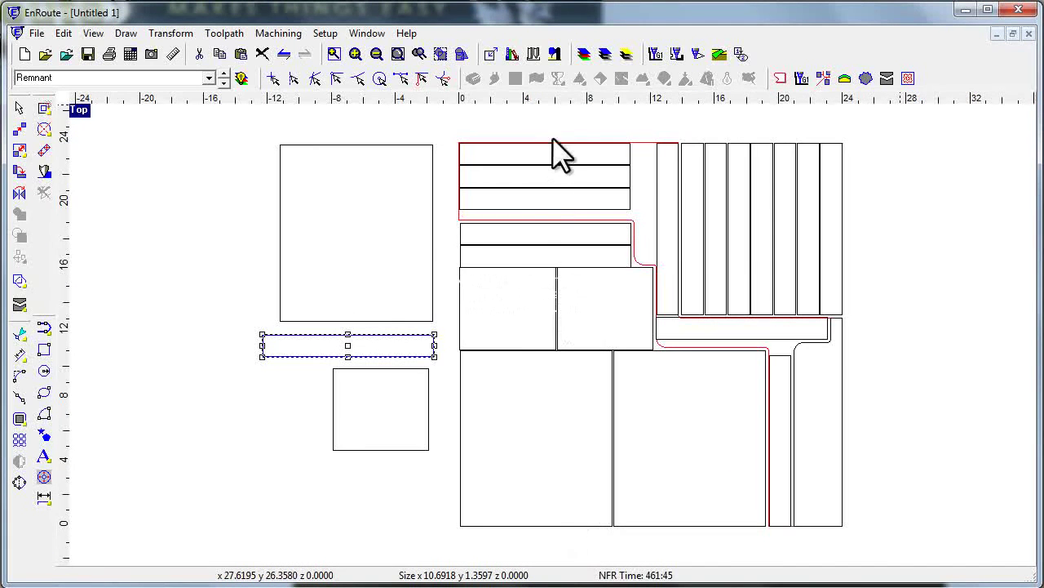